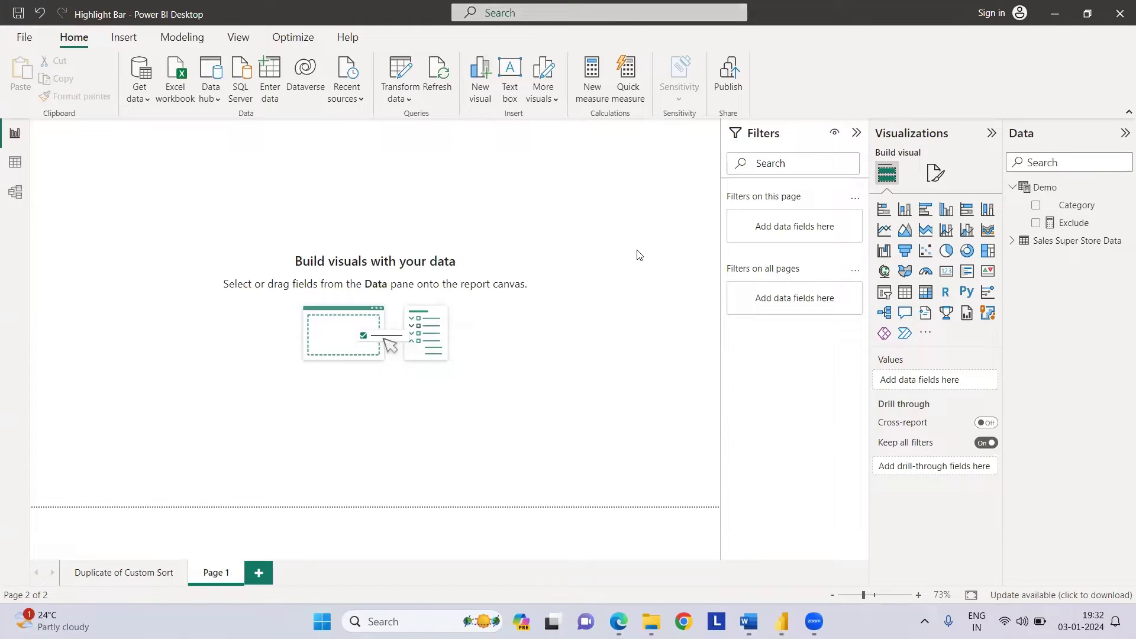
# Step: Collapse the Demo table's field list in the Data pane
pyautogui.click(1011, 187)
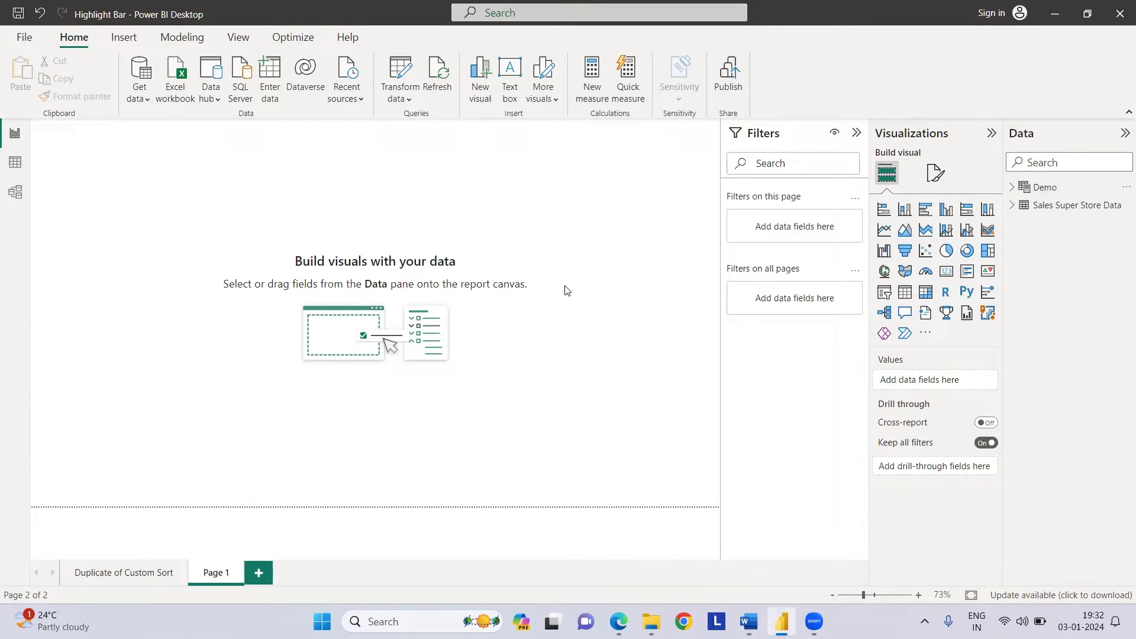
# Step: On the Duplicate of Custom Sort page, try Furniture, then Office Supplies, in the category slicer
pyautogui.click(135, 573)
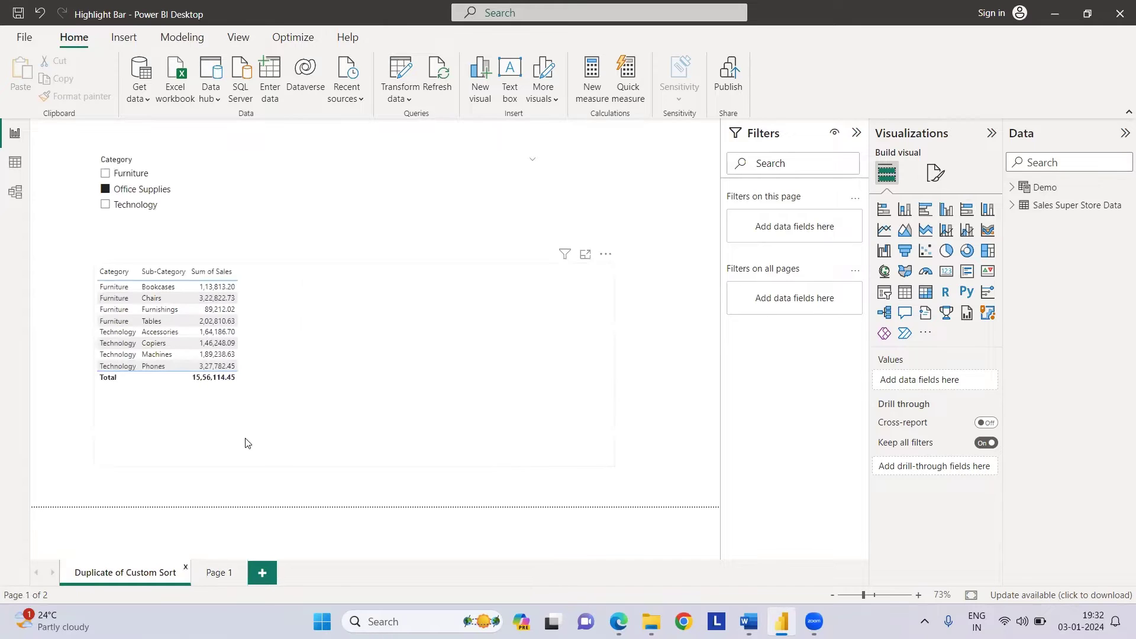
pyautogui.click(253, 178)
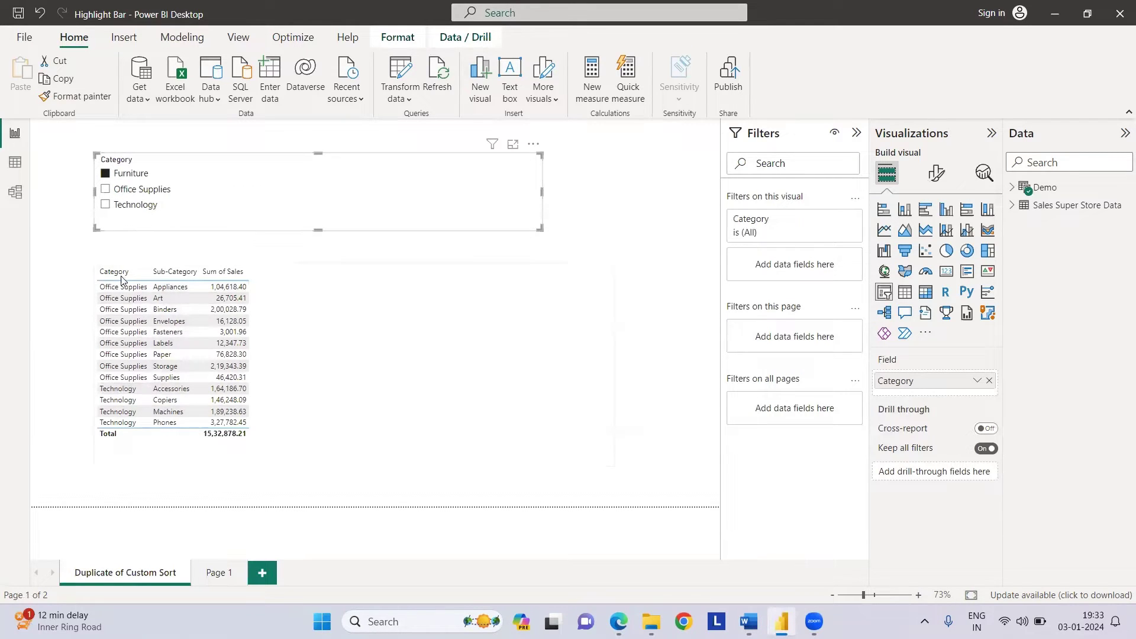
pyautogui.click(106, 190)
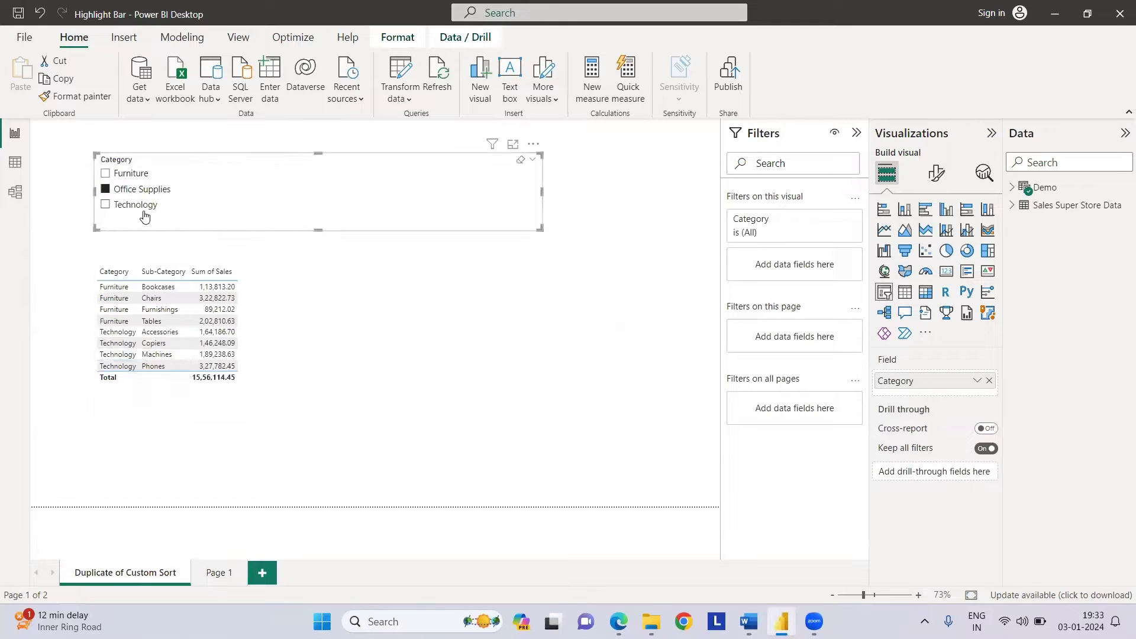
# Step: Shrink the sales table to fit its rows and return to Page 1
pyautogui.click(330, 355)
pyautogui.moveTo(614, 466); pyautogui.dragTo(265, 404)
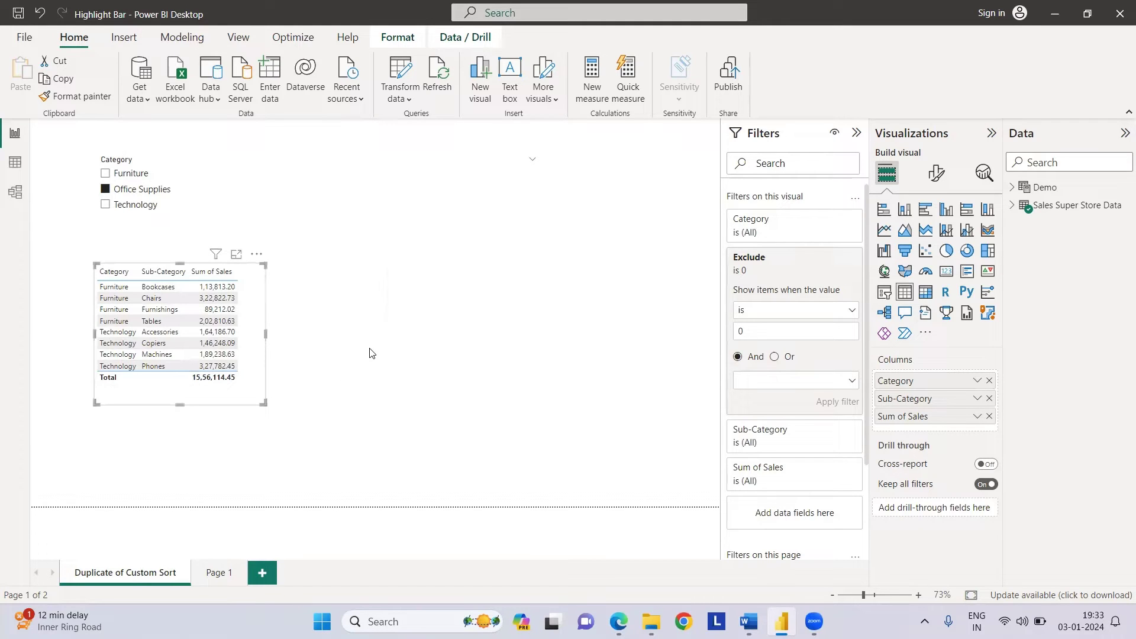
pyautogui.click(218, 572)
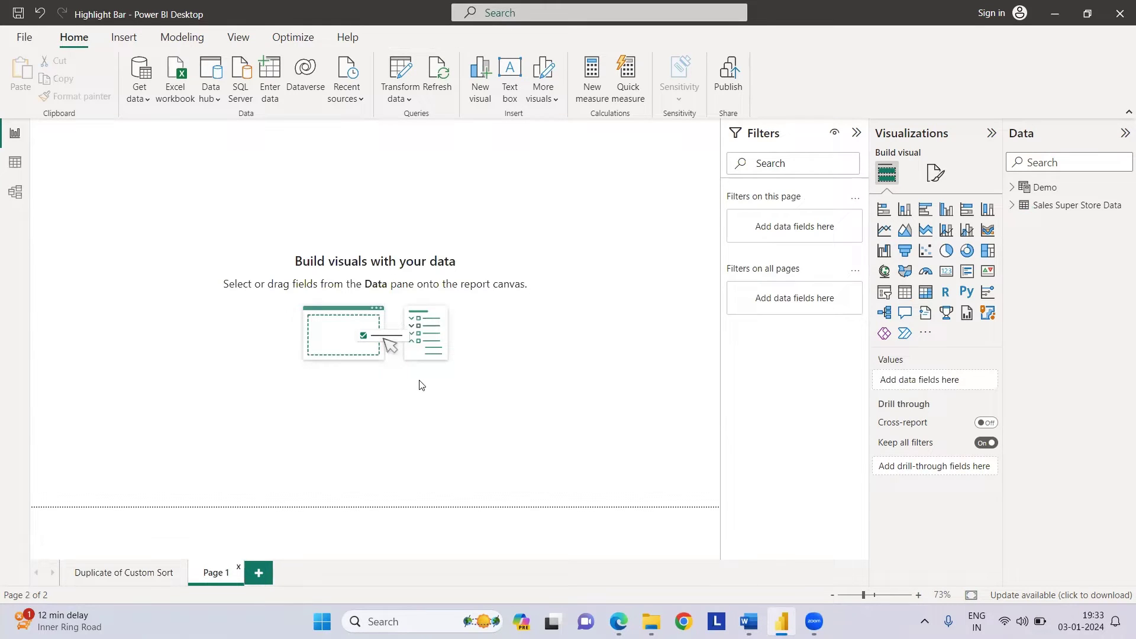
# Step: In Data view, create the calculated table Category = DISTINCT('Sales Super Store Data'[Category])
pyautogui.click(15, 162)
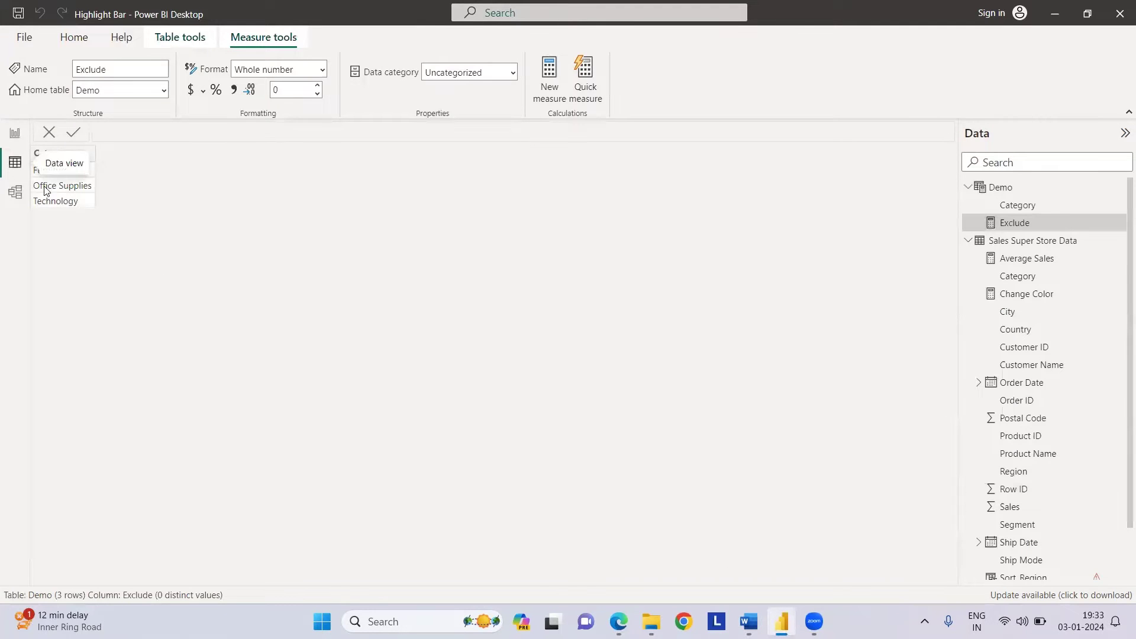
pyautogui.click(74, 38)
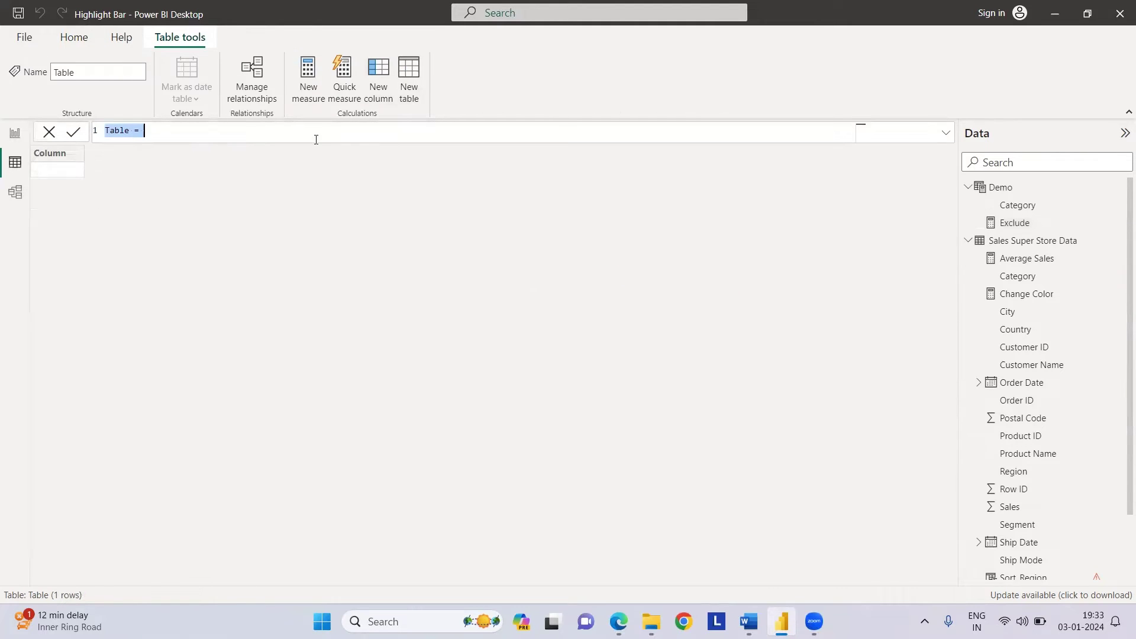
pyautogui.doubleClick(113, 129)
pyautogui.write('Category  = DISTINCT(')
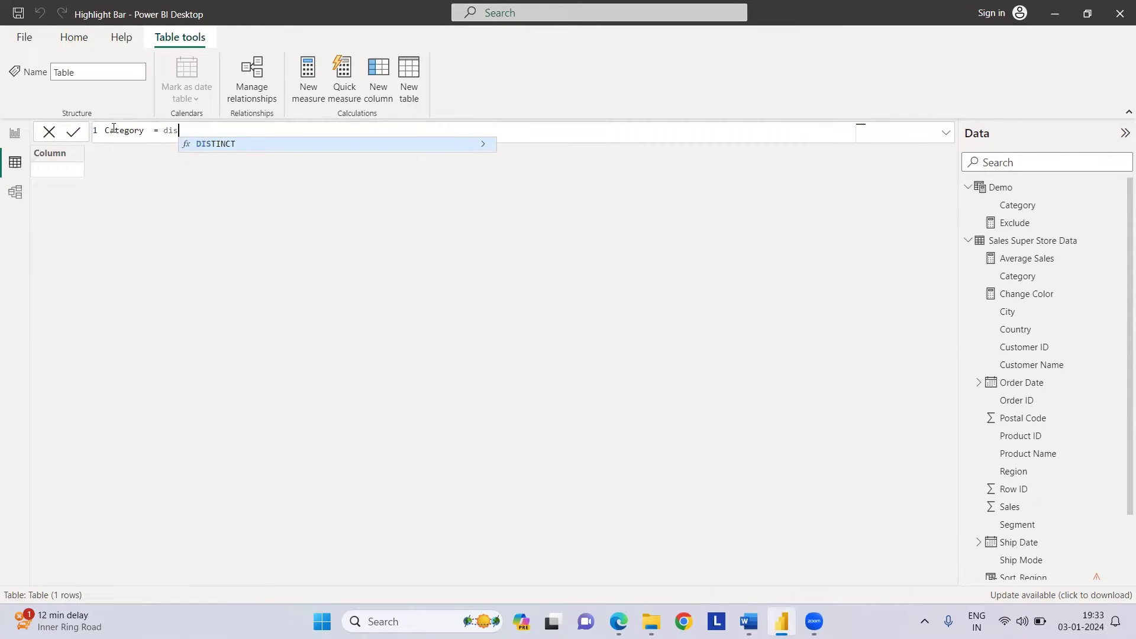
pyautogui.write('Sale')
pyautogui.press('Tab')
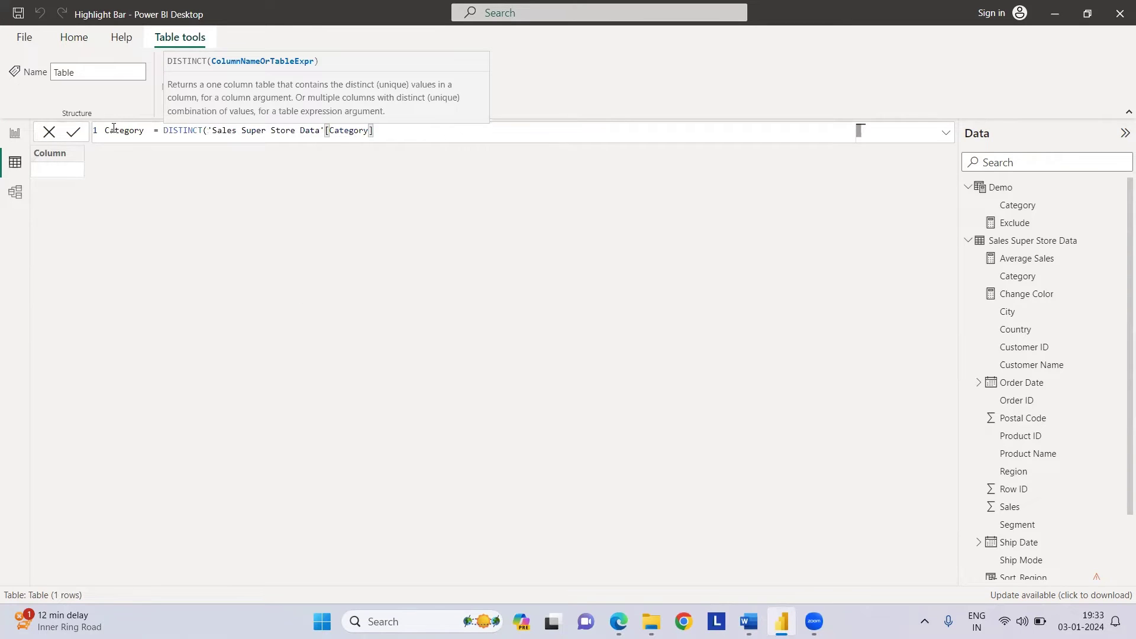
pyautogui.write(')')
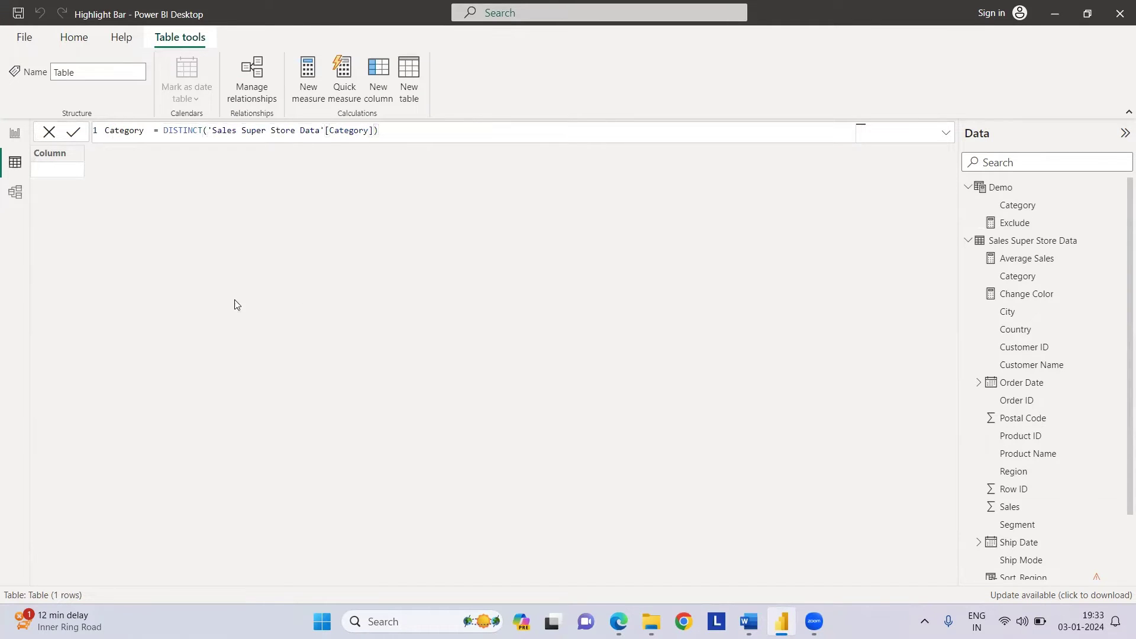
pyautogui.press('Return')
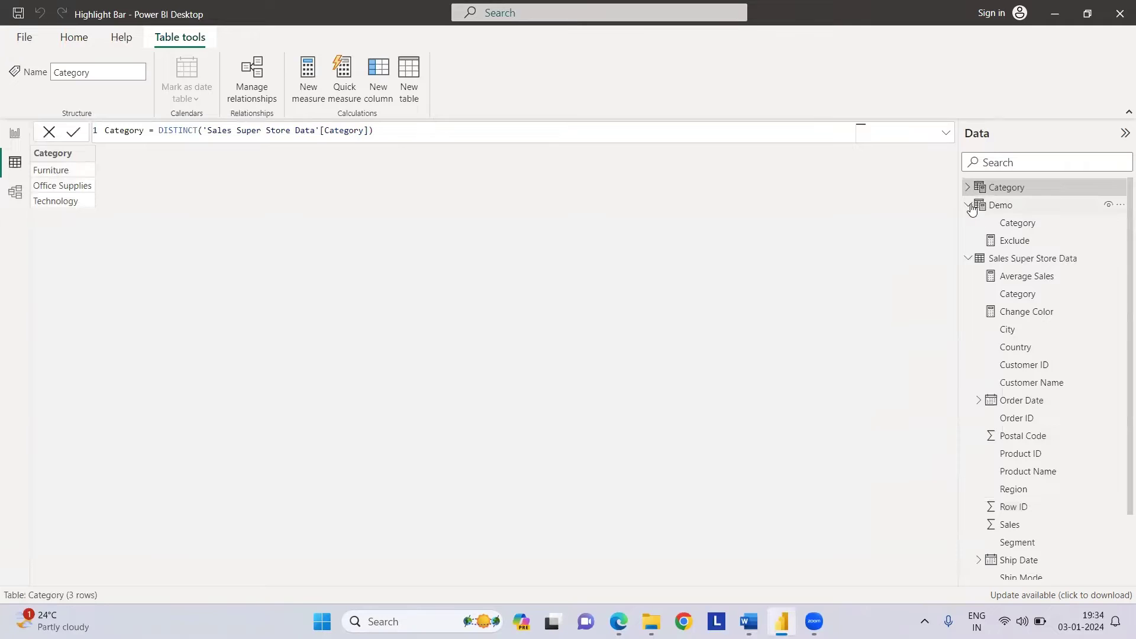
# Step: Add a slicer of Category[Category] to Page 1, sized smaller and repositioned
pyautogui.click(1008, 207)
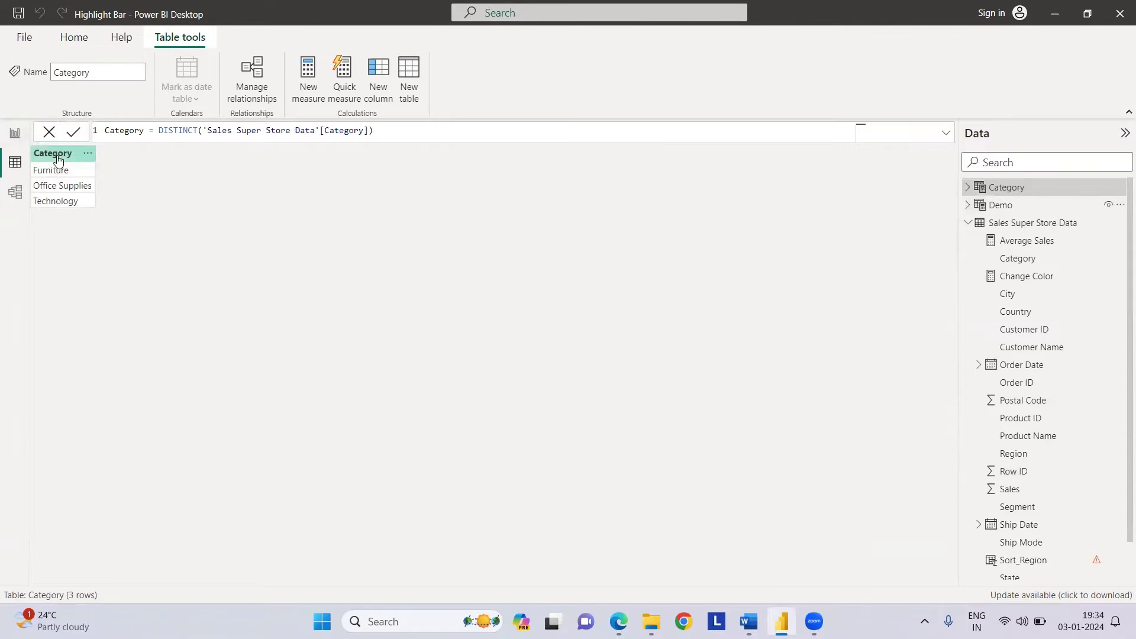
pyautogui.click(15, 136)
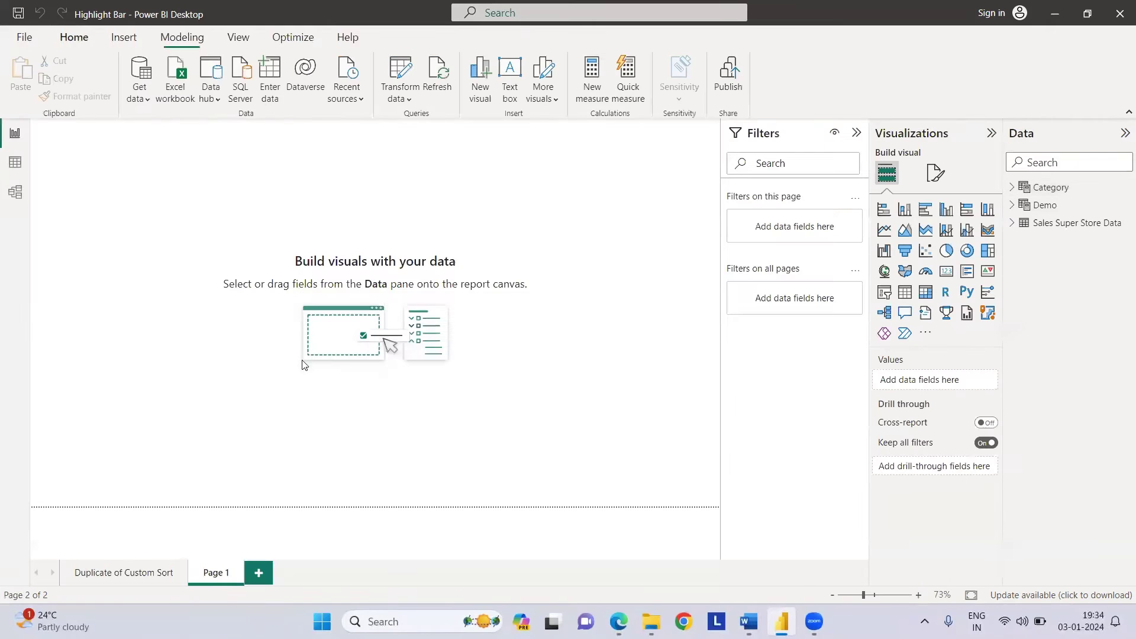
pyautogui.click(1015, 189)
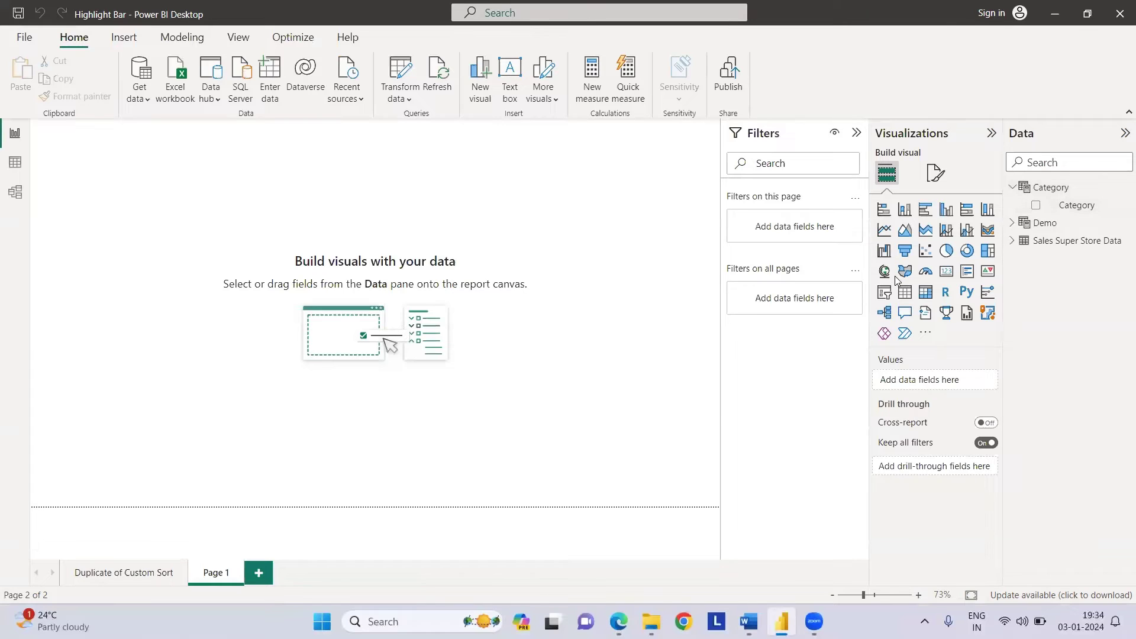
pyautogui.click(884, 293)
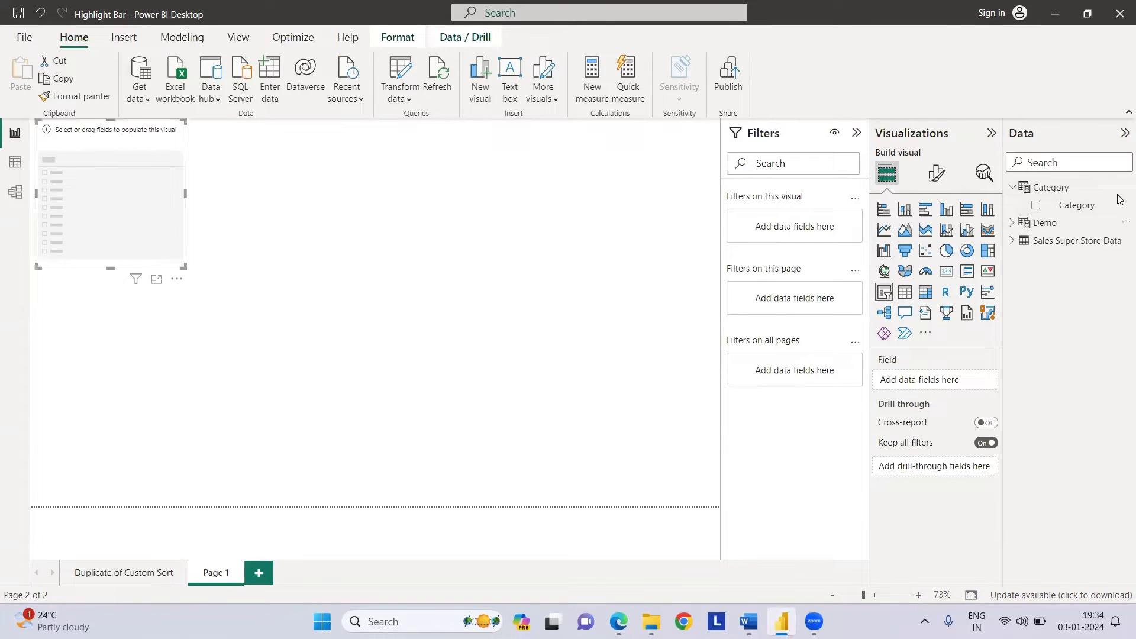
pyautogui.click(1035, 204)
pyautogui.moveTo(185, 264); pyautogui.dragTo(286, 207)
# Step: Add an empty table visual and expand the Sales Super Store Data fields
pyautogui.click(456, 337)
pyautogui.click(904, 293)
pyautogui.click(1012, 240)
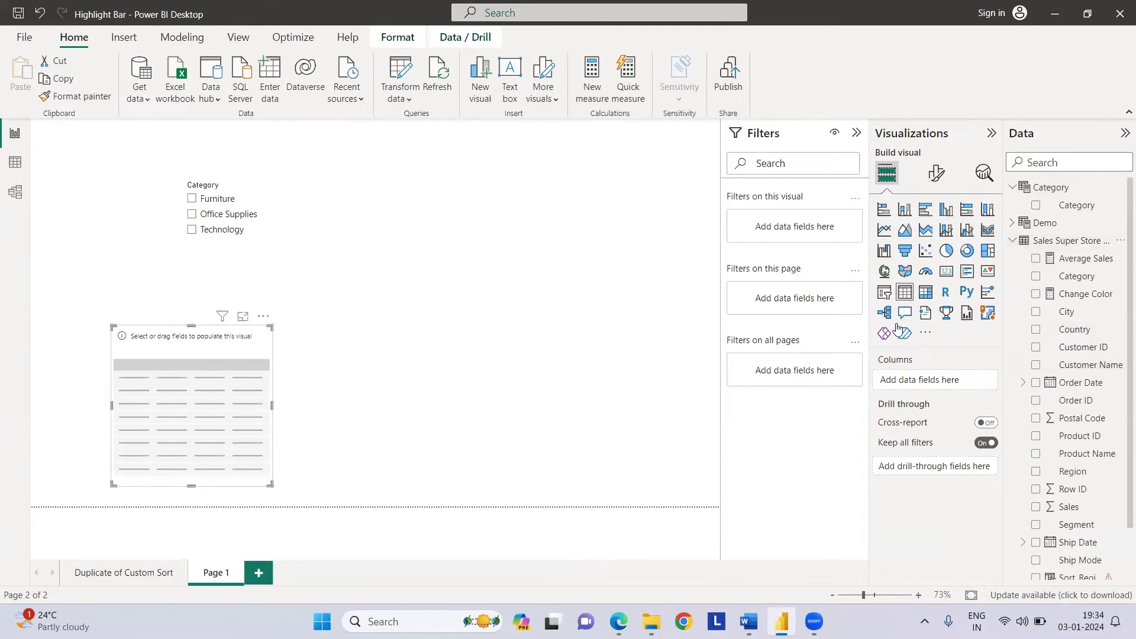
# Step: Fill the table with Category, Sub-Category and Sum of Sales
pyautogui.click(1035, 276)
pyautogui.scroll(-1, 1057, 554)
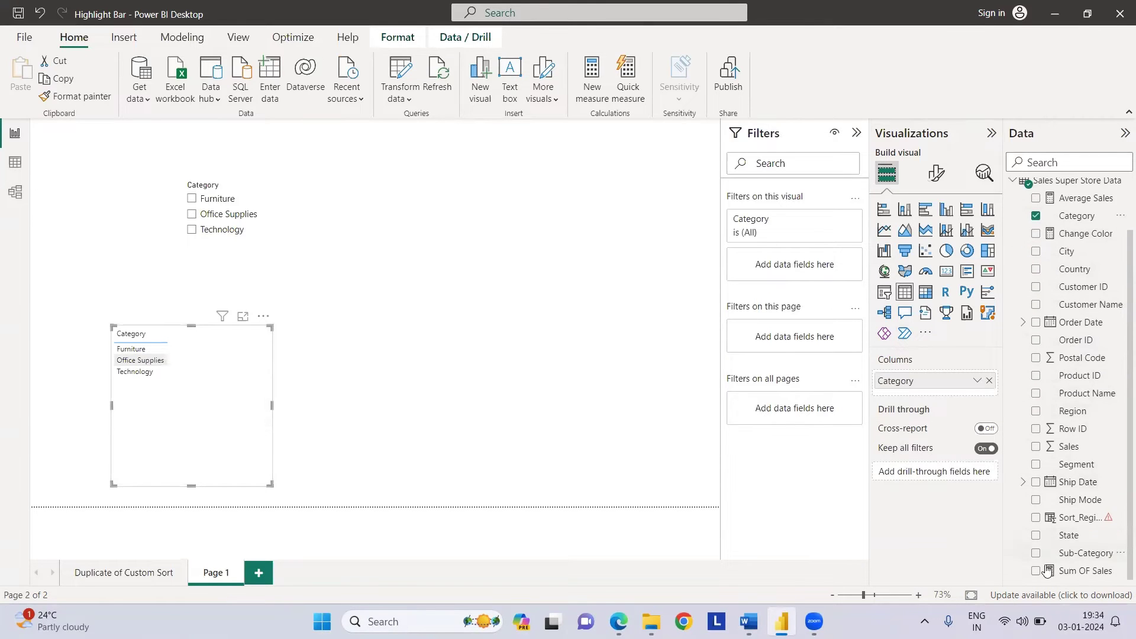
pyautogui.click(1036, 552)
pyautogui.click(1041, 447)
pyautogui.click(1036, 447)
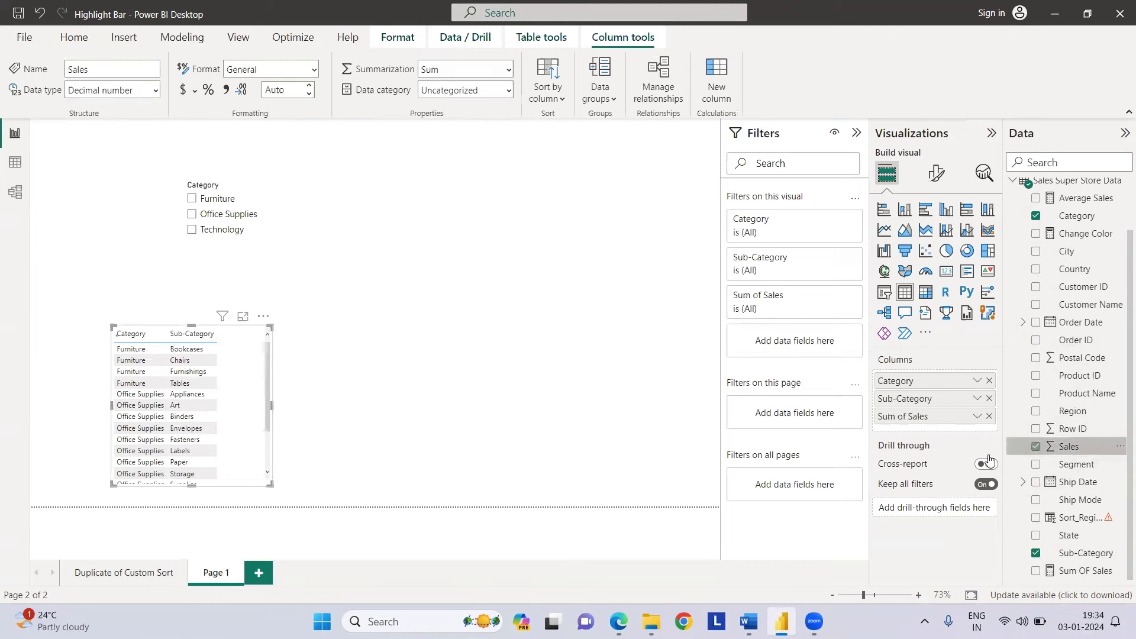
pyautogui.click(272, 483)
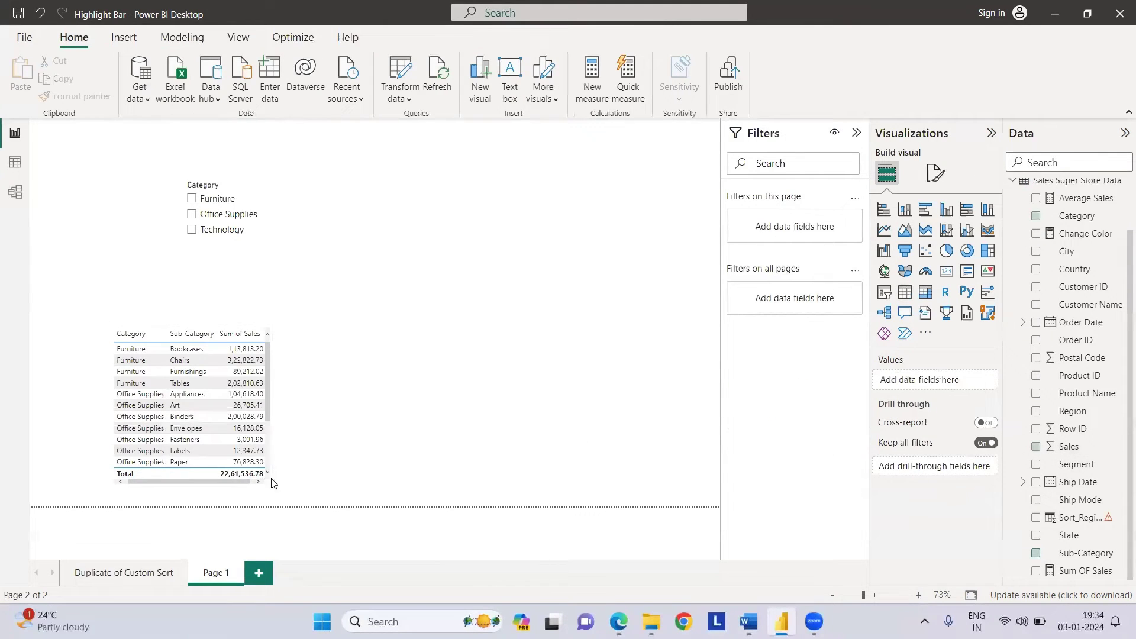
# Step: Pick Furniture in the slicer, then enlarge the table and move it just beneath the slicer
pyautogui.click(191, 198)
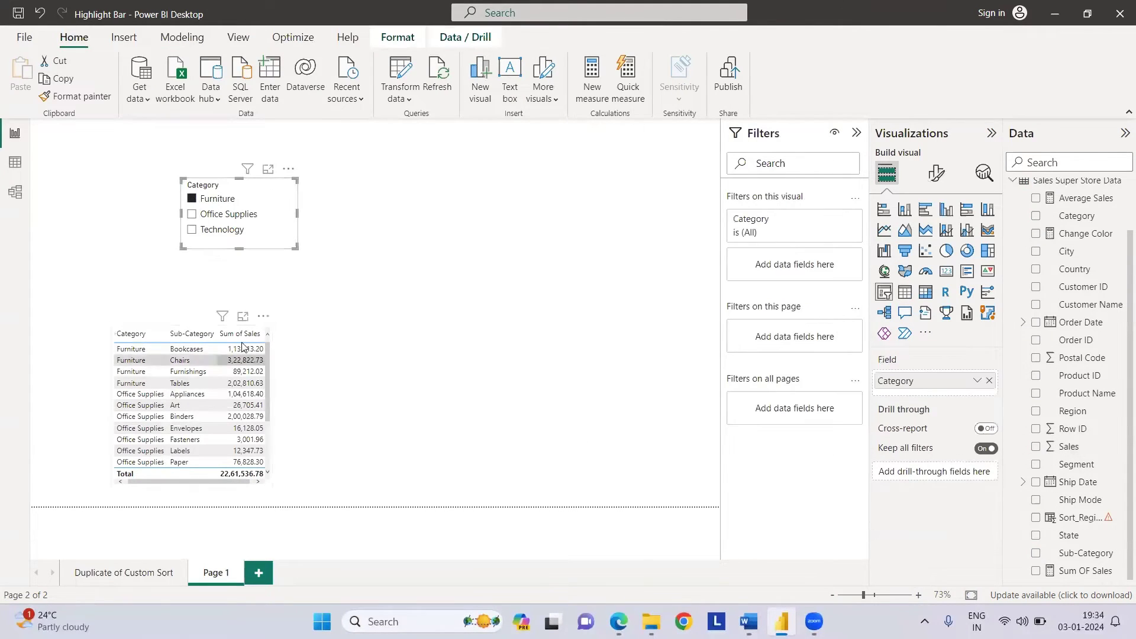
pyautogui.click(191, 334)
pyautogui.moveTo(277, 490); pyautogui.dragTo(334, 507)
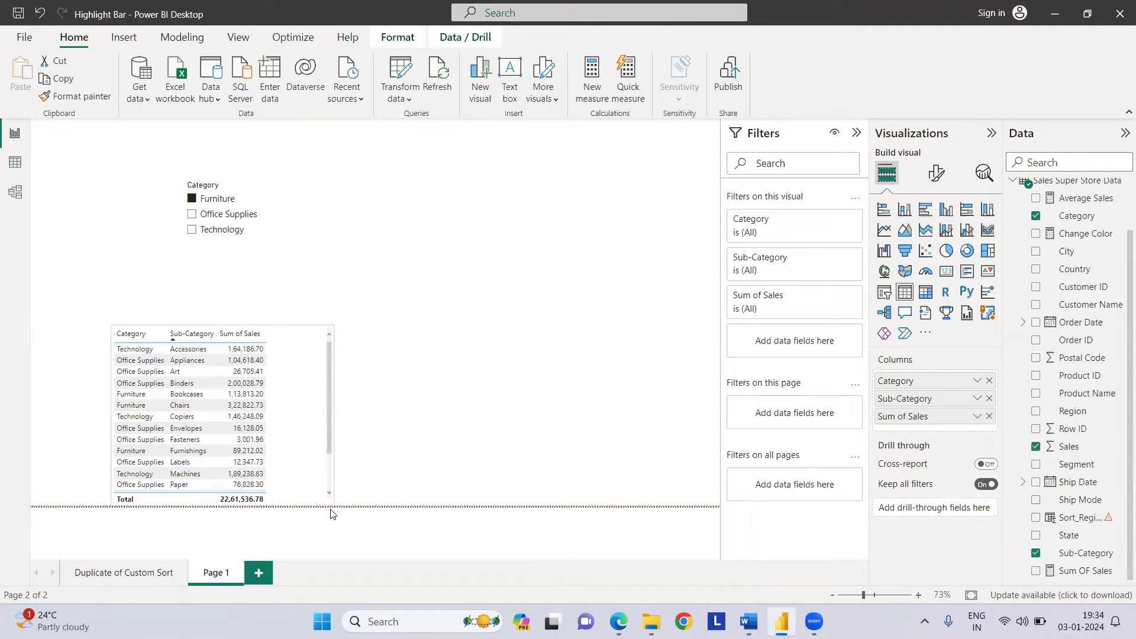
pyautogui.moveTo(288, 346); pyautogui.dragTo(294, 283)
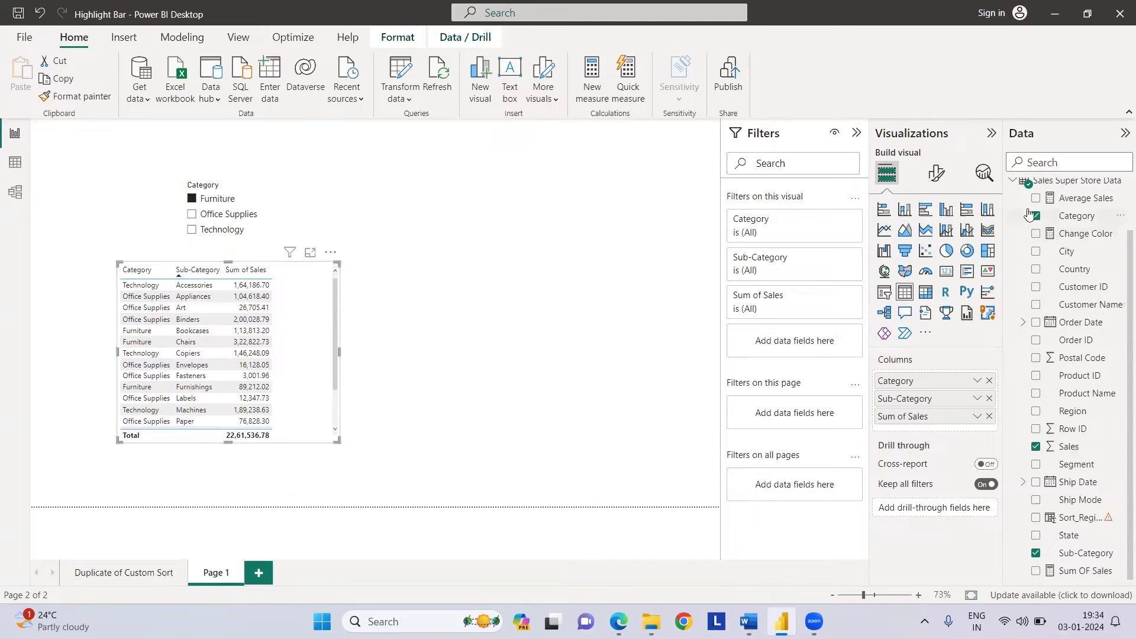
# Step: Start a new measure on the Category table
pyautogui.scroll(2, 1030, 216)
pyautogui.click(1012, 240)
pyautogui.click(1046, 187)
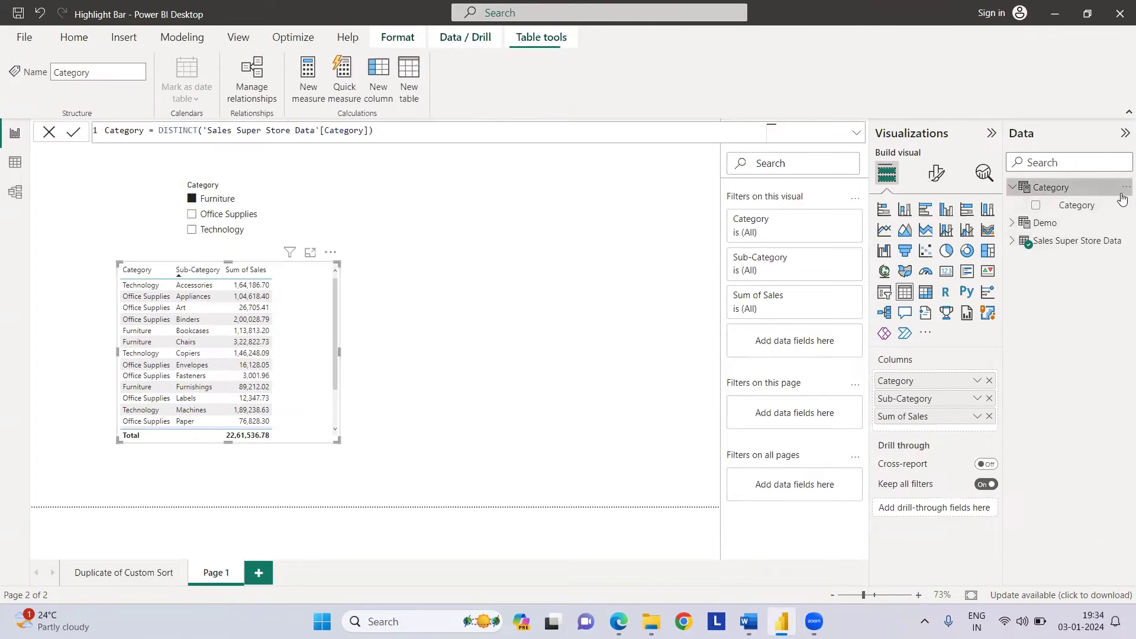
pyautogui.click(1125, 187)
pyautogui.click(1057, 201)
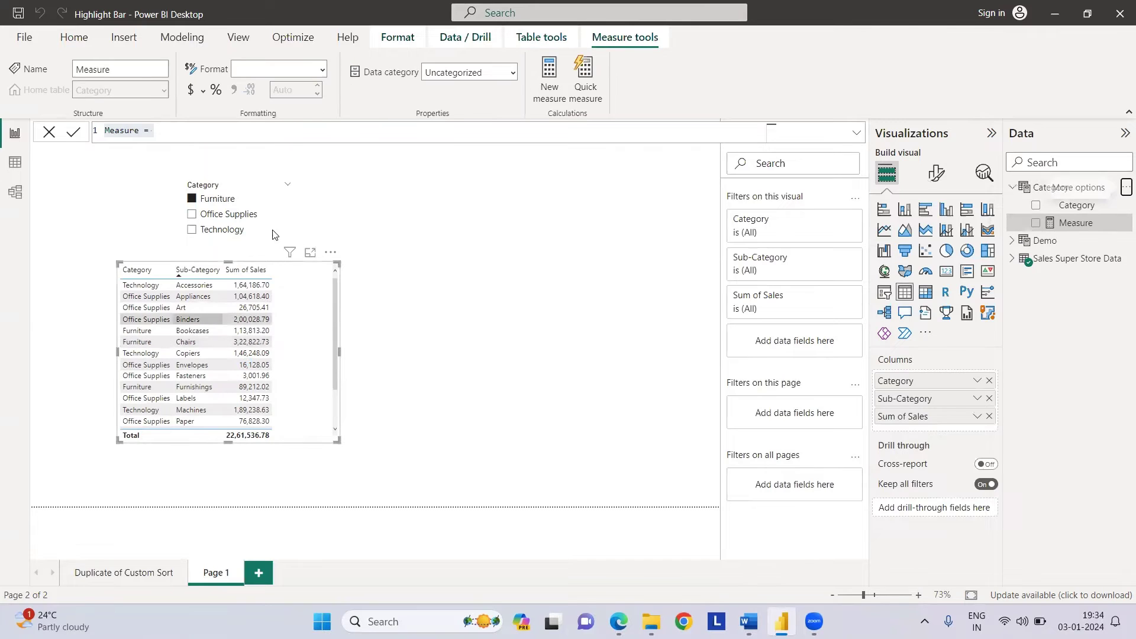
# Step: Define Exclude Category = IF(MAX('Sales Super Store Data'[Category]) in ALLSELECTED(Category[Category]),1,0)
pyautogui.write('E')
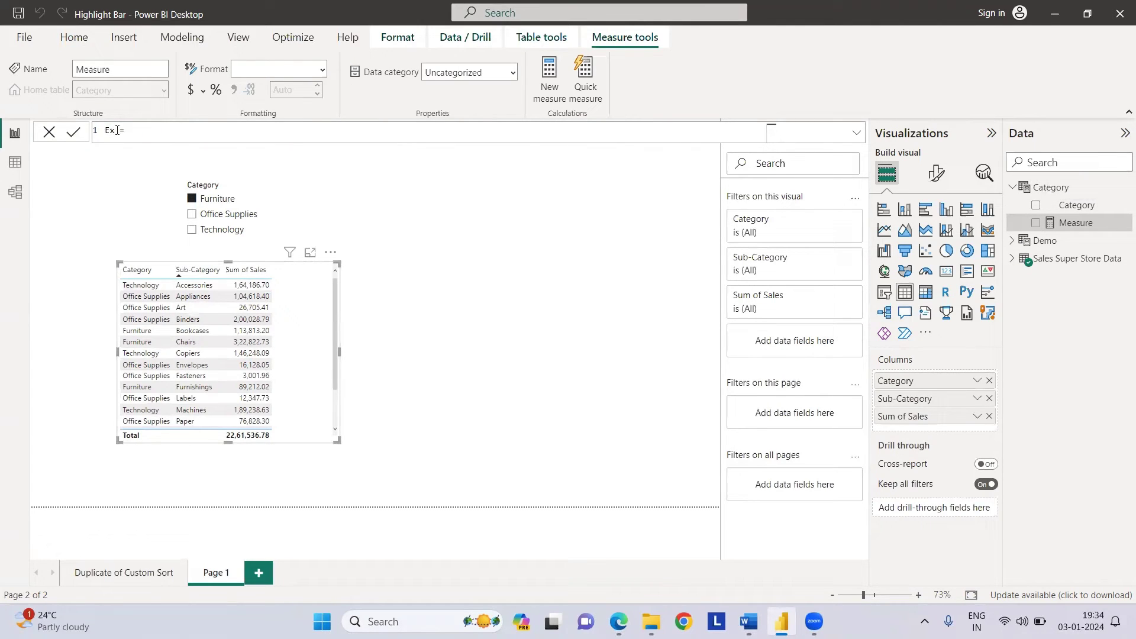
pyautogui.write('xclude Category')
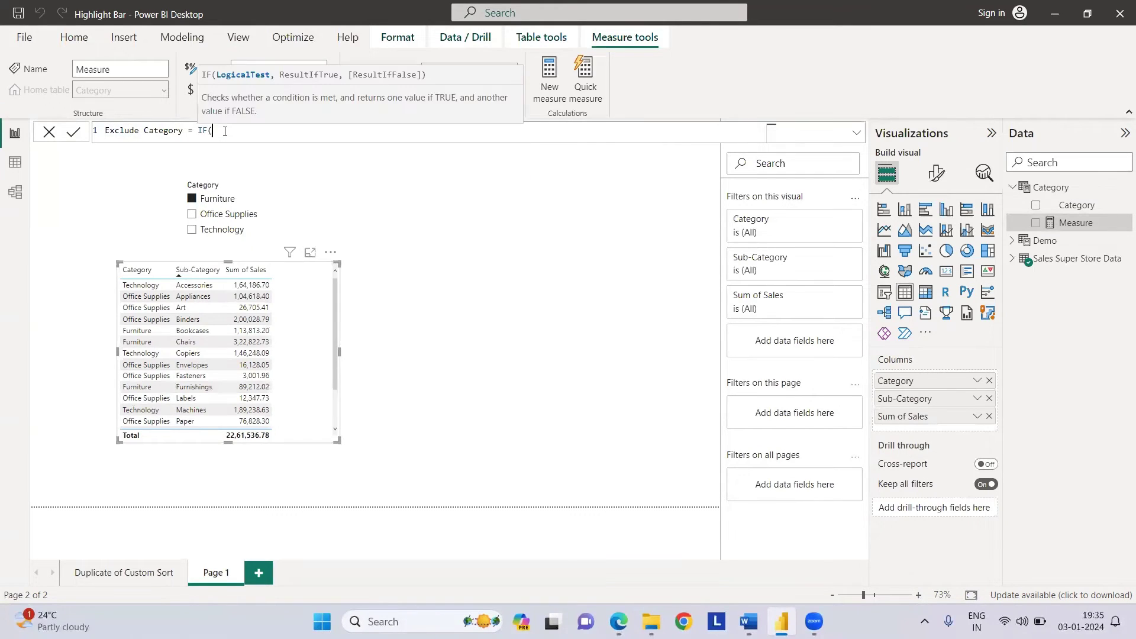
pyautogui.write('MAX(s')
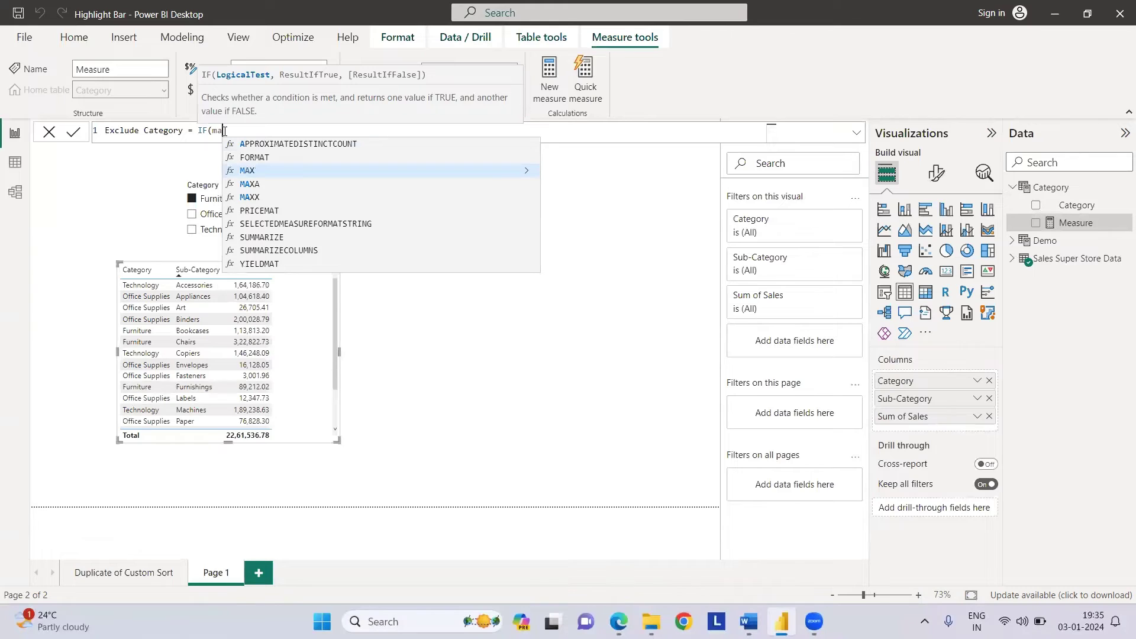
pyautogui.press('Down')
pyautogui.press('Down')
pyautogui.press('Tab')
pyautogui.write(')')
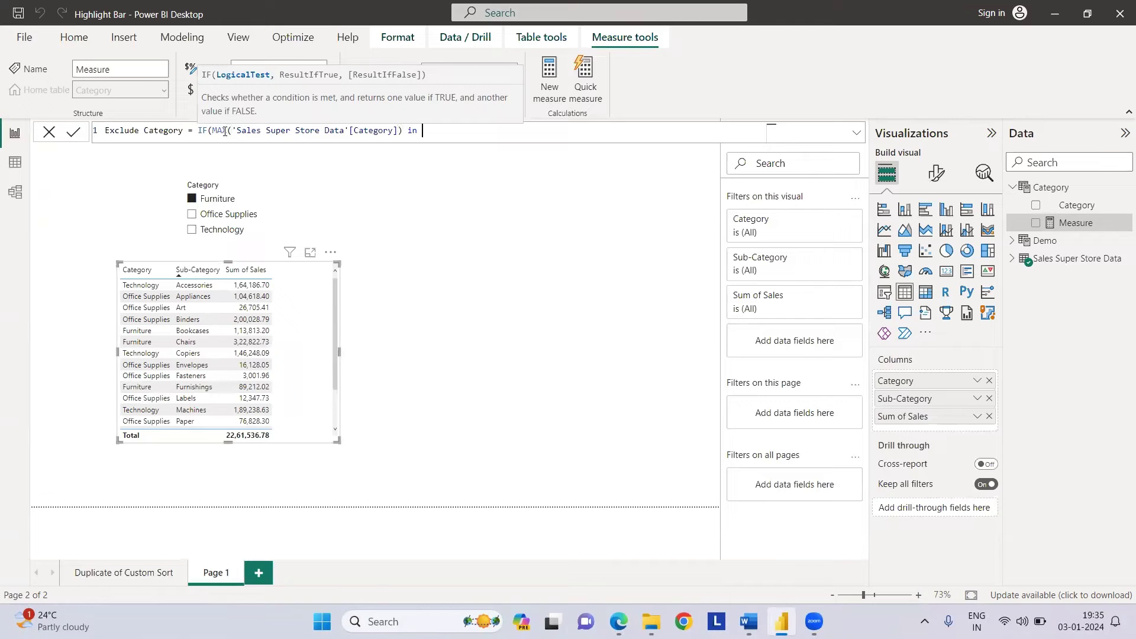
pyautogui.write(' in allsel')
pyautogui.press('Tab')
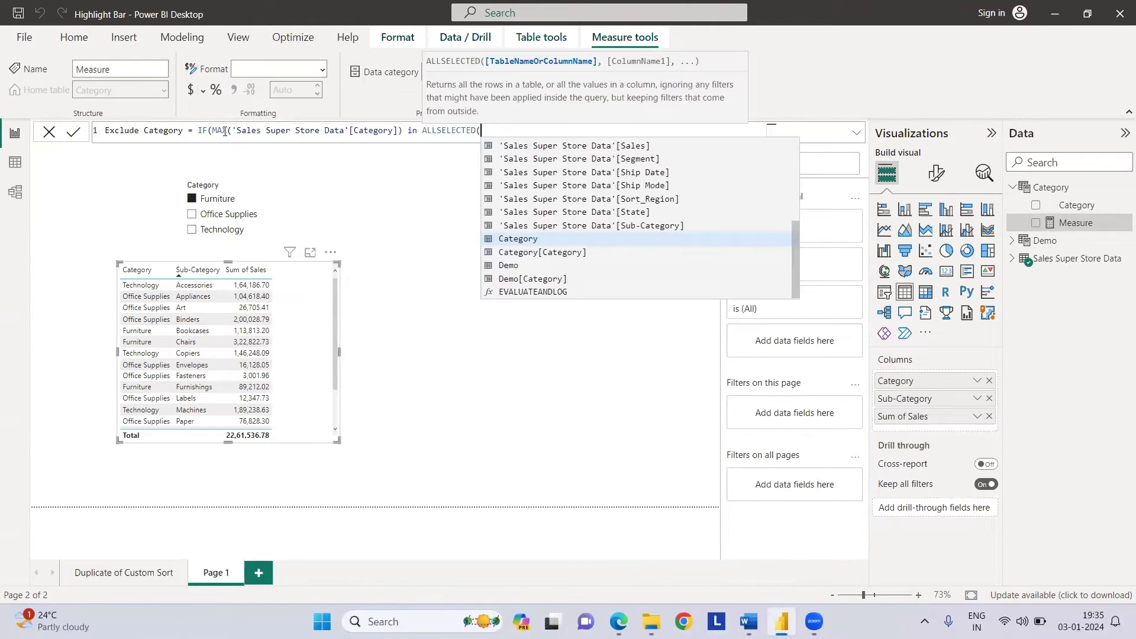
pyautogui.press('Down')
pyautogui.press('Tab')
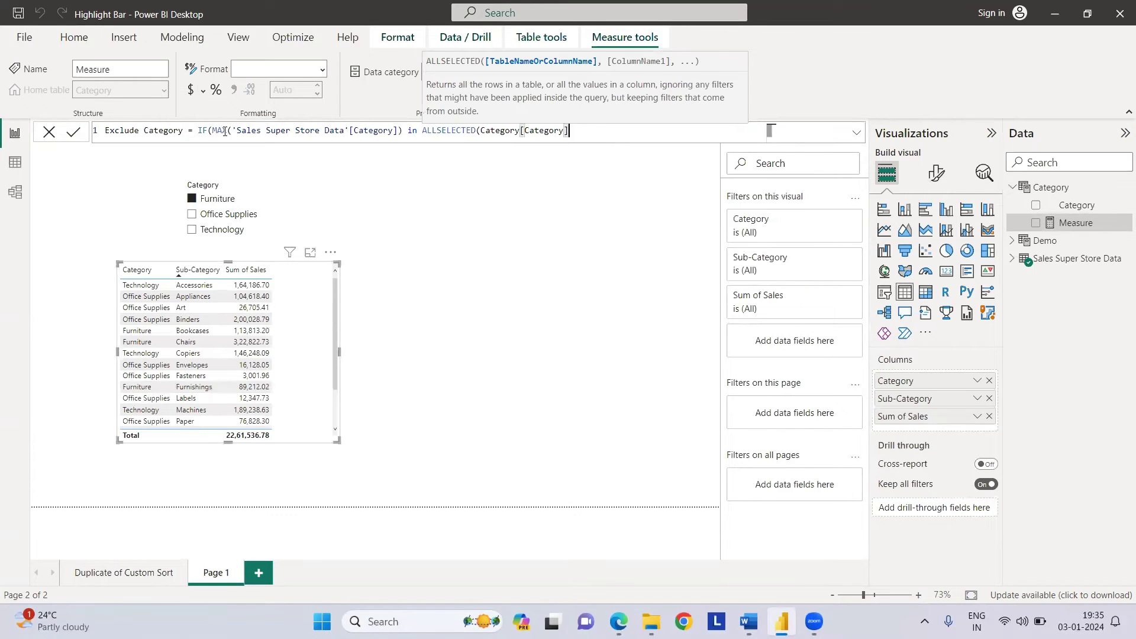
pyautogui.write(')')
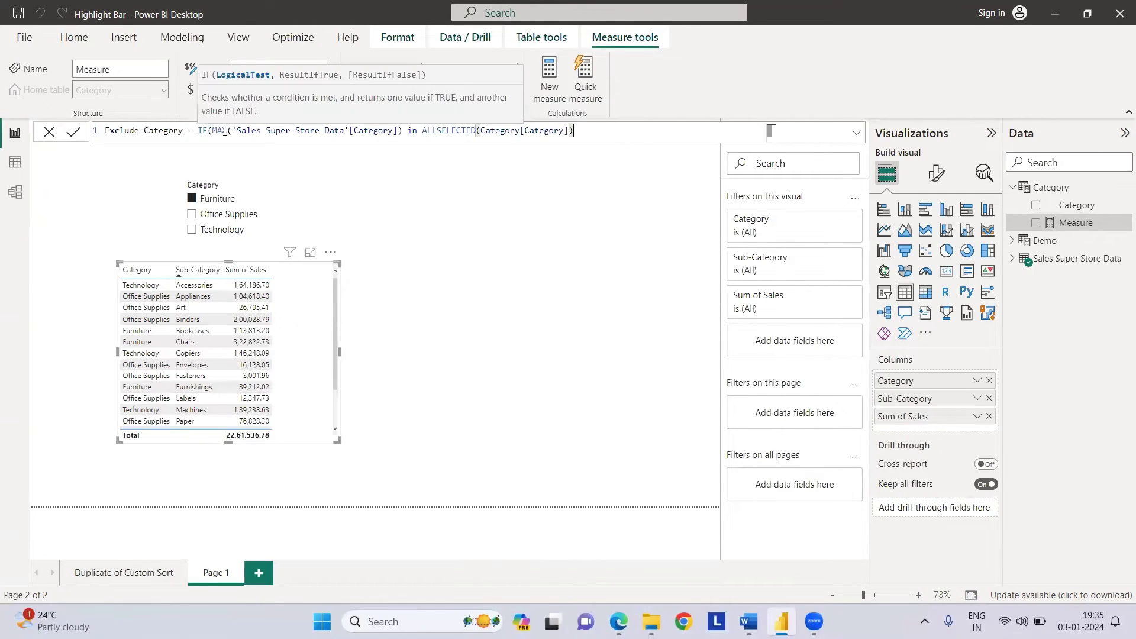
pyautogui.press('Left')
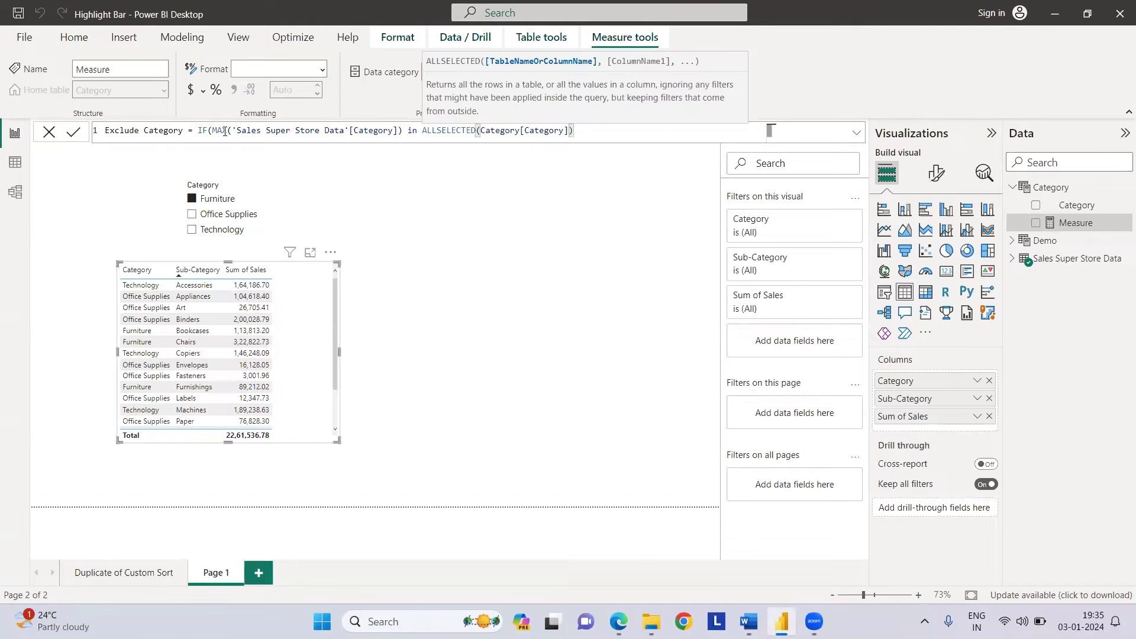
pyautogui.press('Right')
pyautogui.write(',')
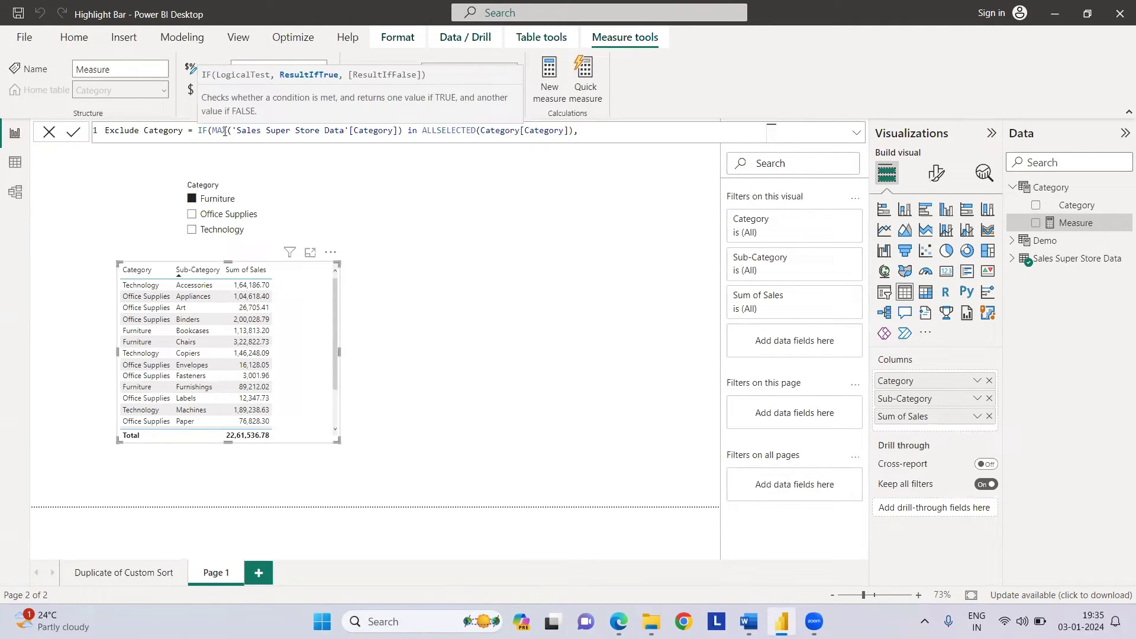
pyautogui.write('1,0)')
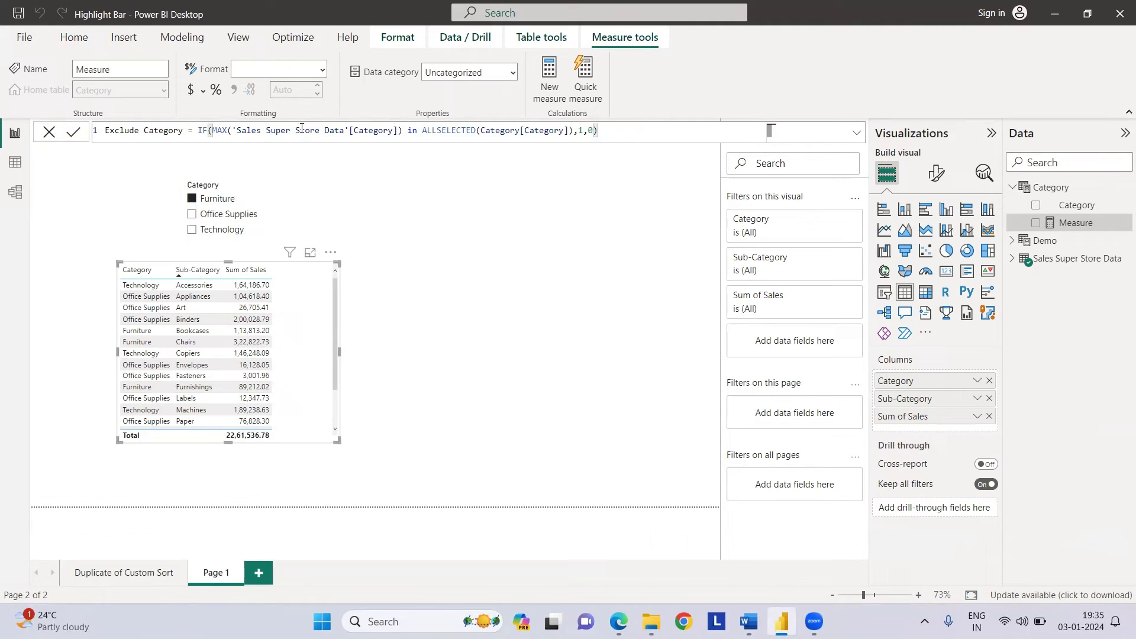
pyautogui.doubleClick(579, 130)
pyautogui.press('Return')
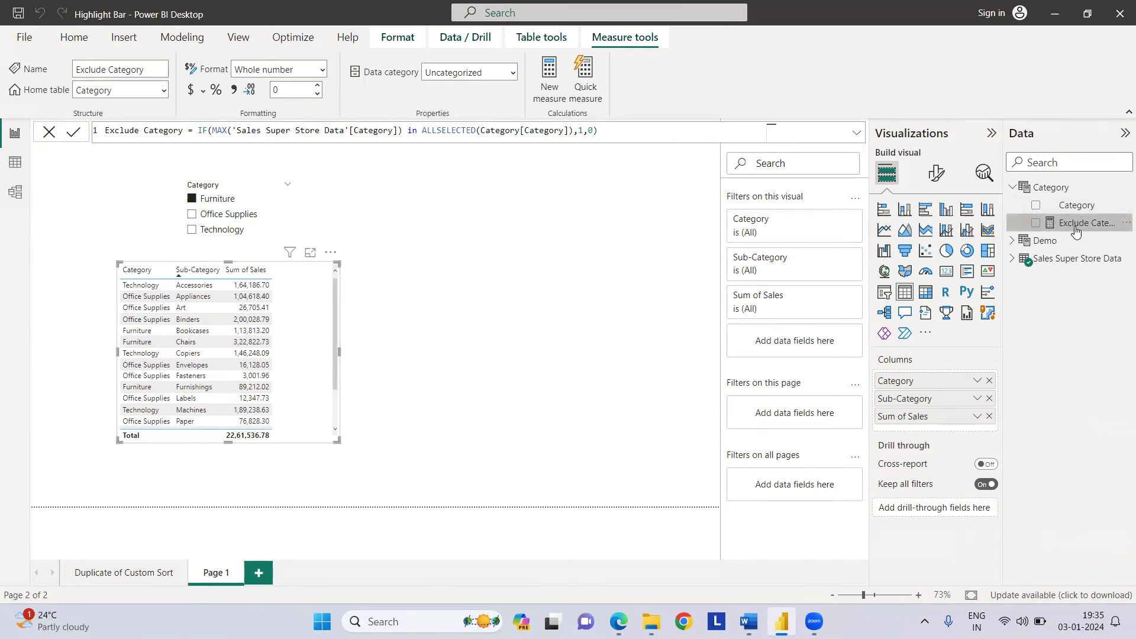
# Step: Filter the table visual to rows where Exclude Category is 0
pyautogui.moveTo(1083, 235); pyautogui.dragTo(797, 343)
pyautogui.click(793, 311)
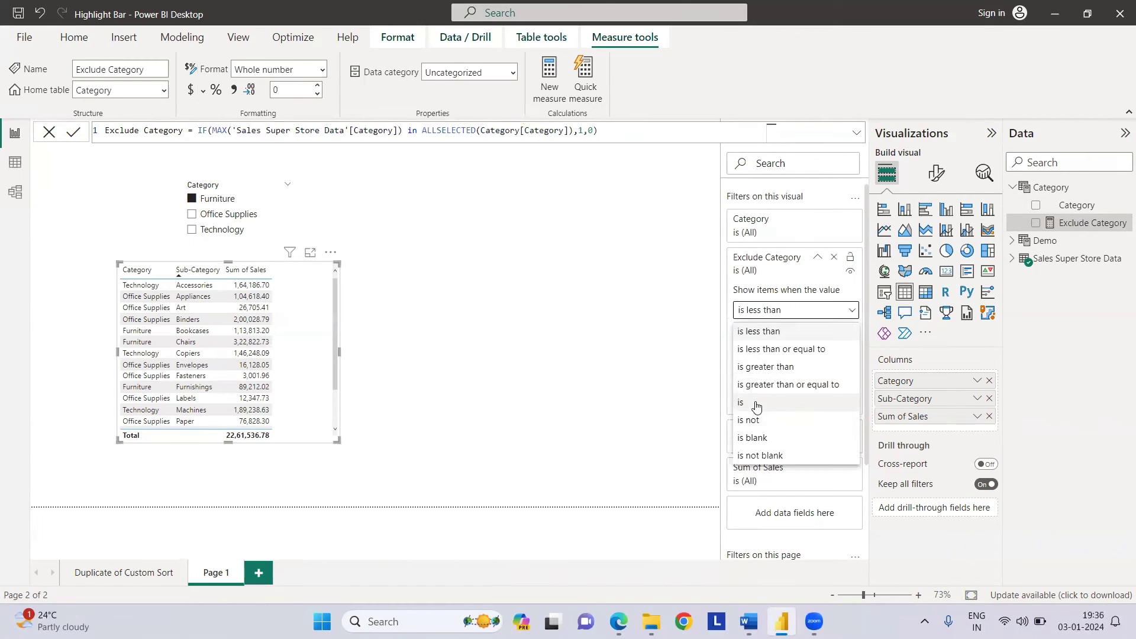
pyautogui.click(760, 401)
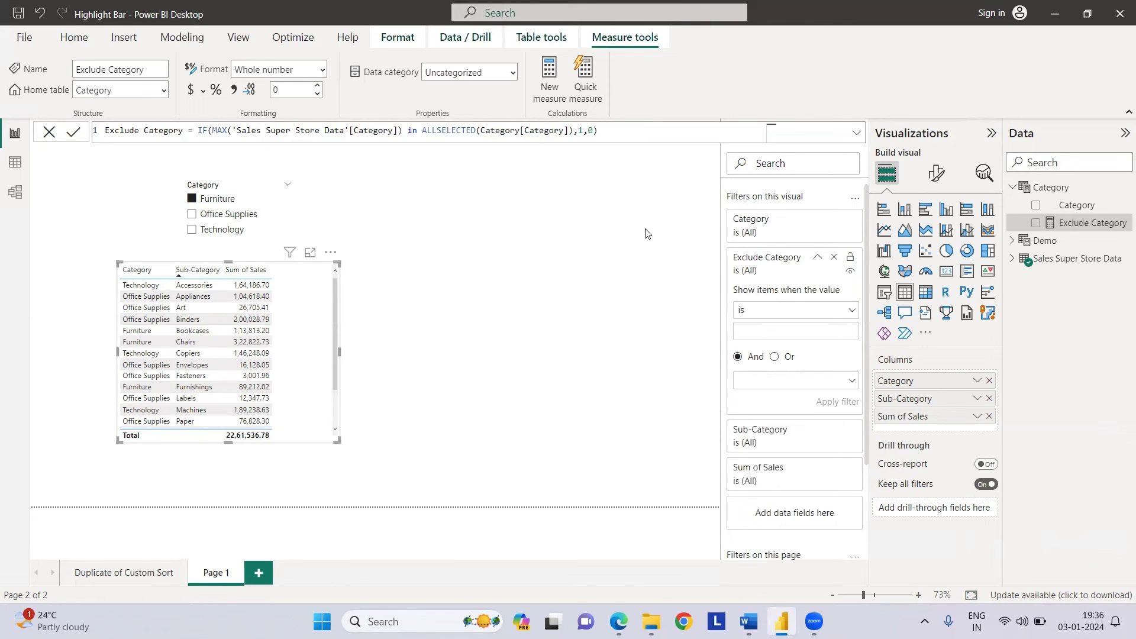
pyautogui.write('0')
pyautogui.click(827, 404)
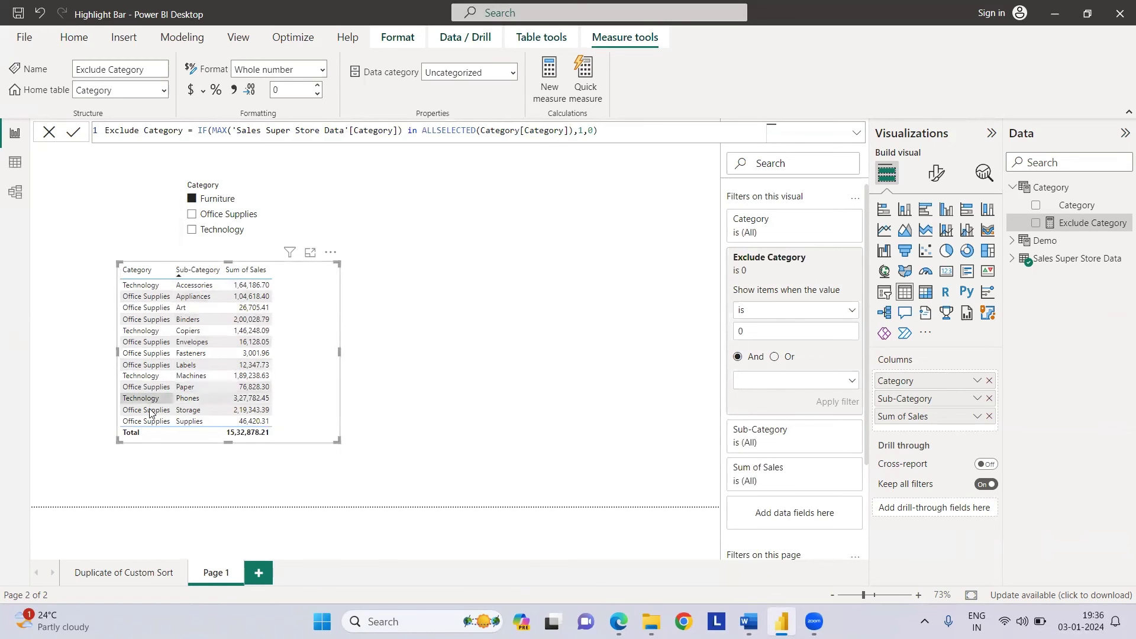
# Step: Pick Office Supplies and Furniture in the slicer, then shrink the table to its four Technology rows
pyautogui.click(198, 218)
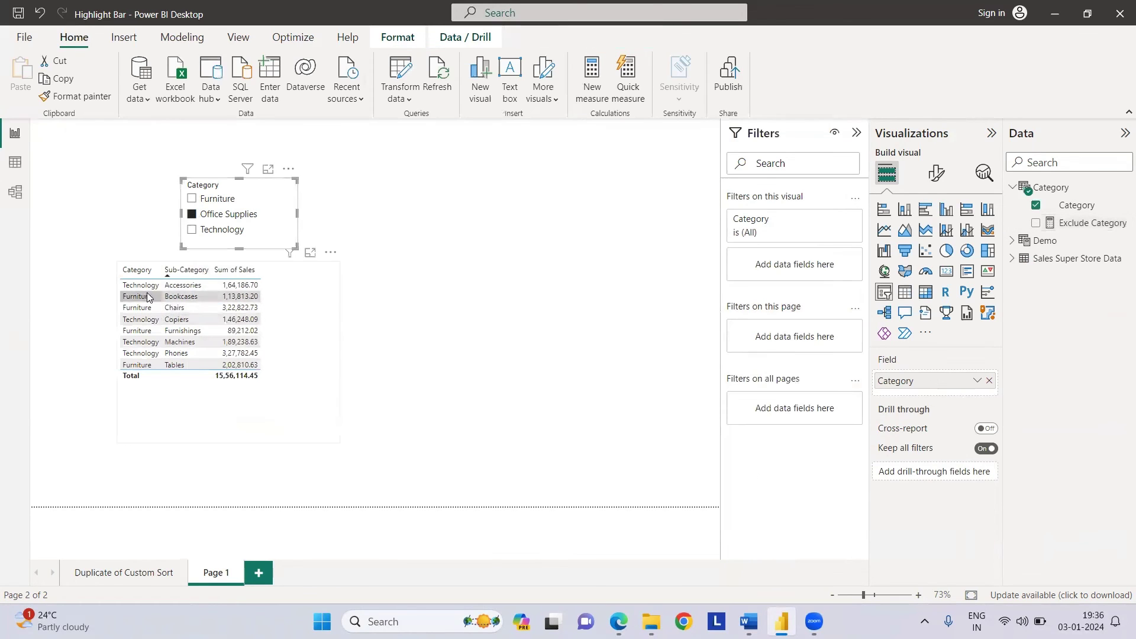
pyautogui.keyDown('ctrl'); pyautogui.click(191, 198); pyautogui.keyUp('ctrl')
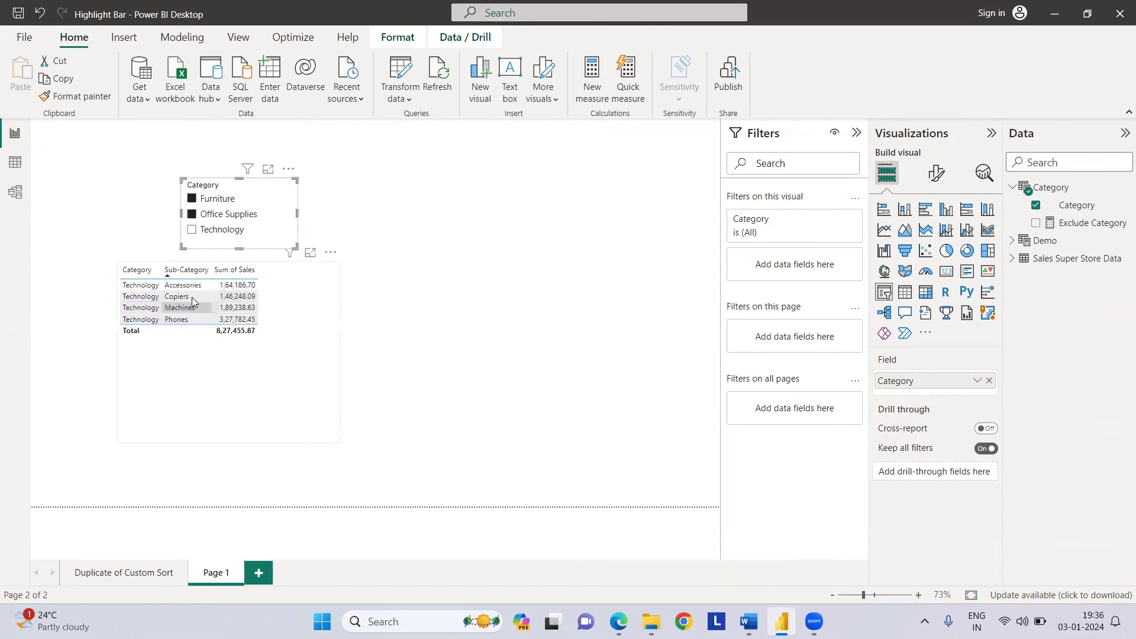
pyautogui.click(296, 380)
pyautogui.moveTo(336, 440); pyautogui.dragTo(289, 343)
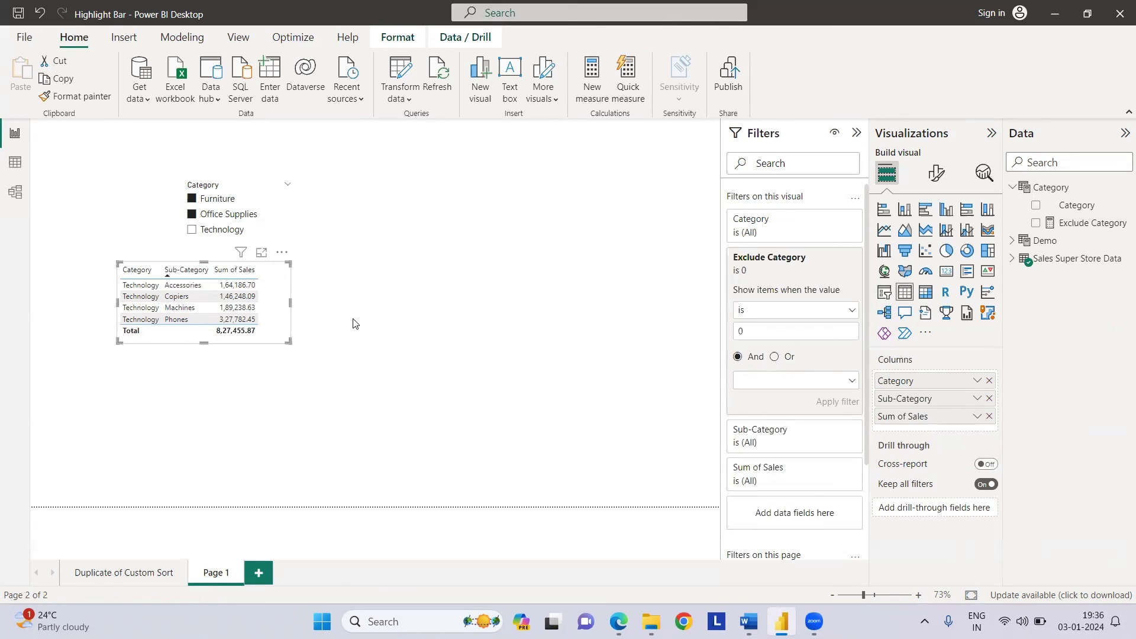
pyautogui.click(258, 189)
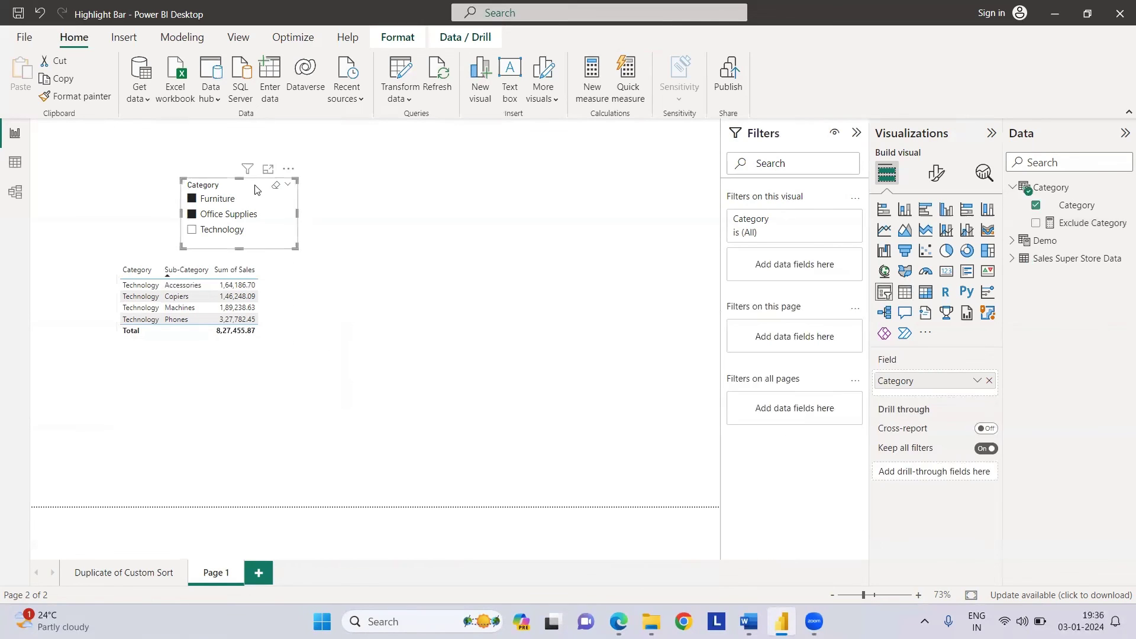